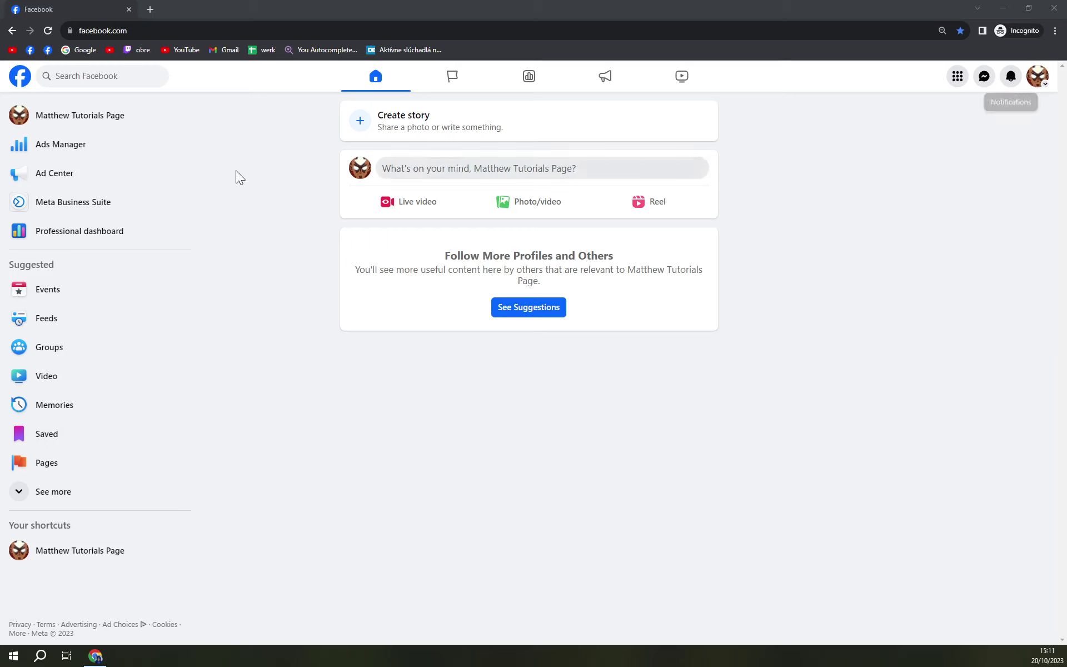
pyautogui.click(80, 118)
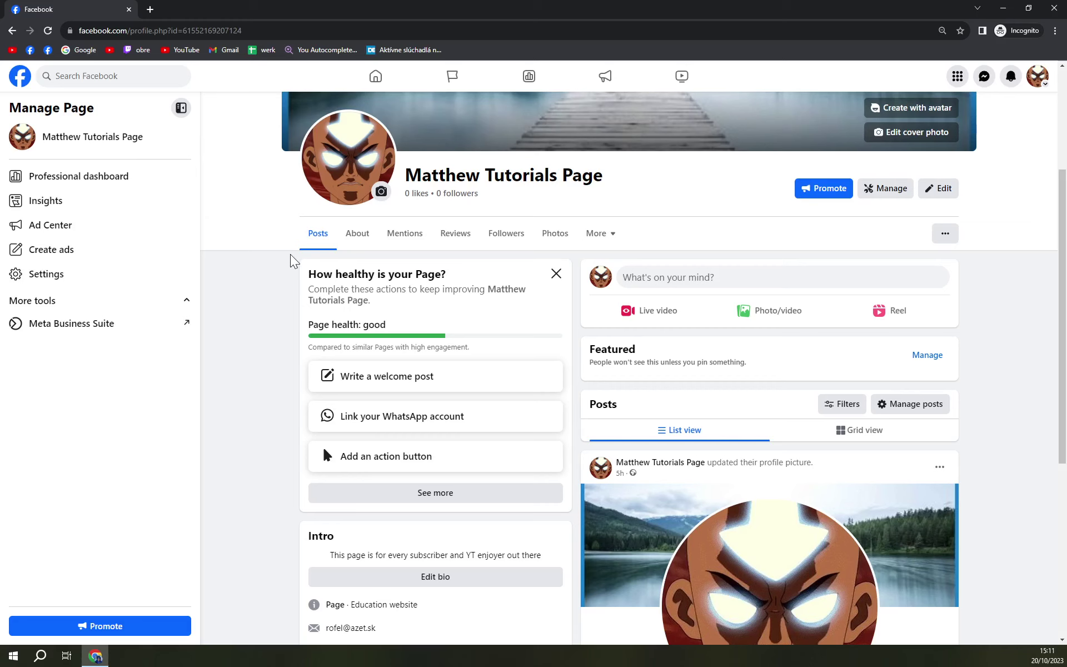
pyautogui.scroll(-5, 491, 438)
pyautogui.scroll(5, 481, 460)
pyautogui.scroll(4, 478, 467)
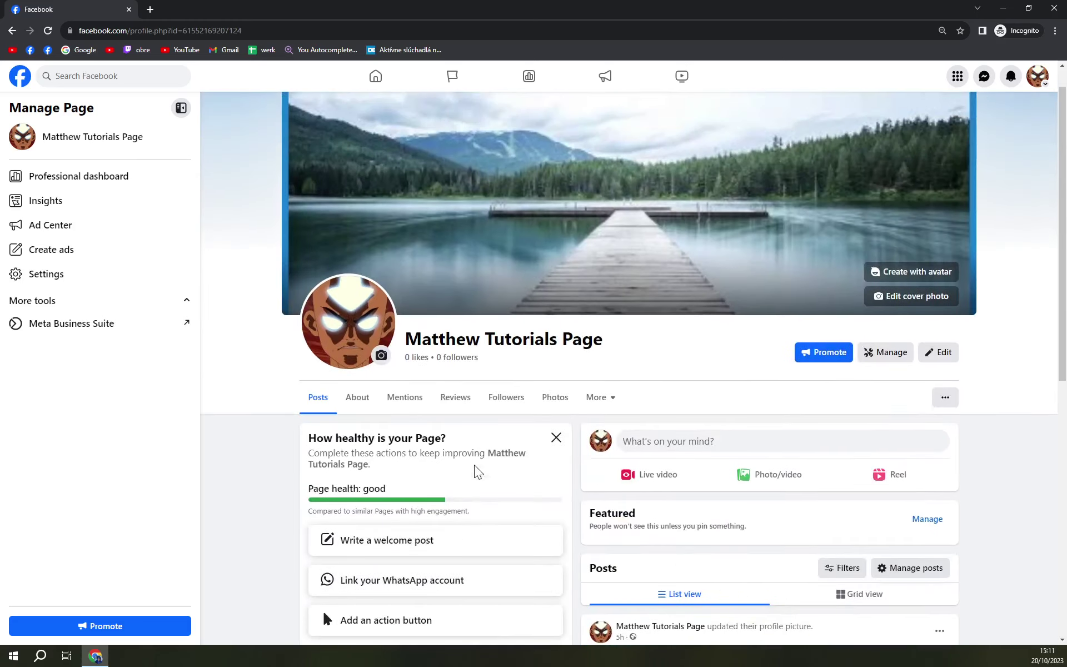
pyautogui.scroll(-3, 481, 484)
pyautogui.scroll(-1, 372, 420)
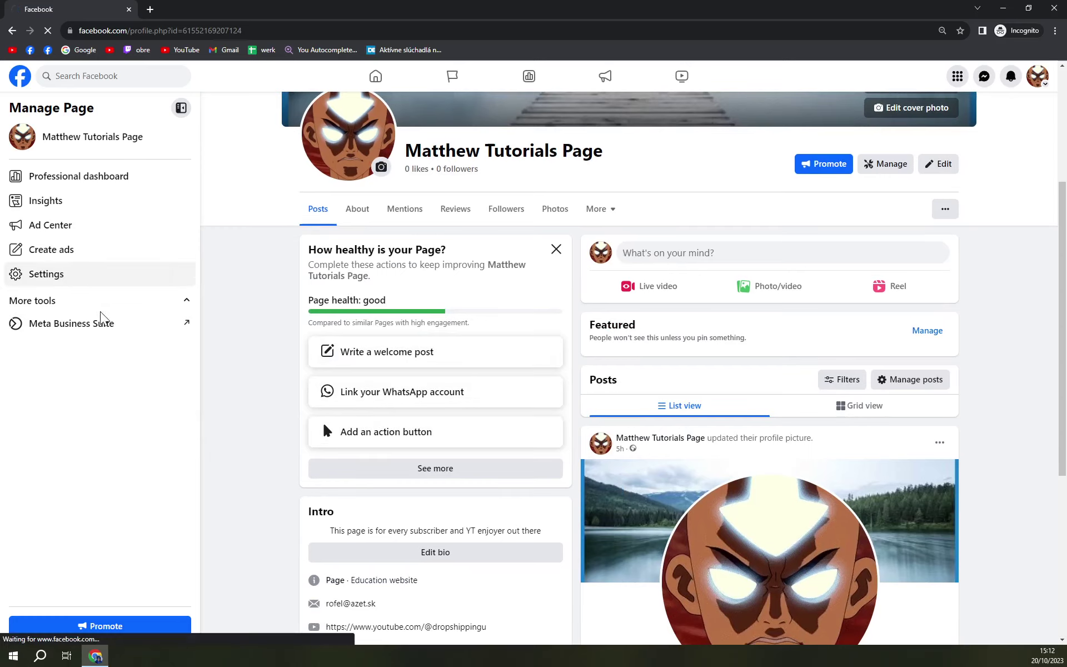
pyautogui.click(62, 280)
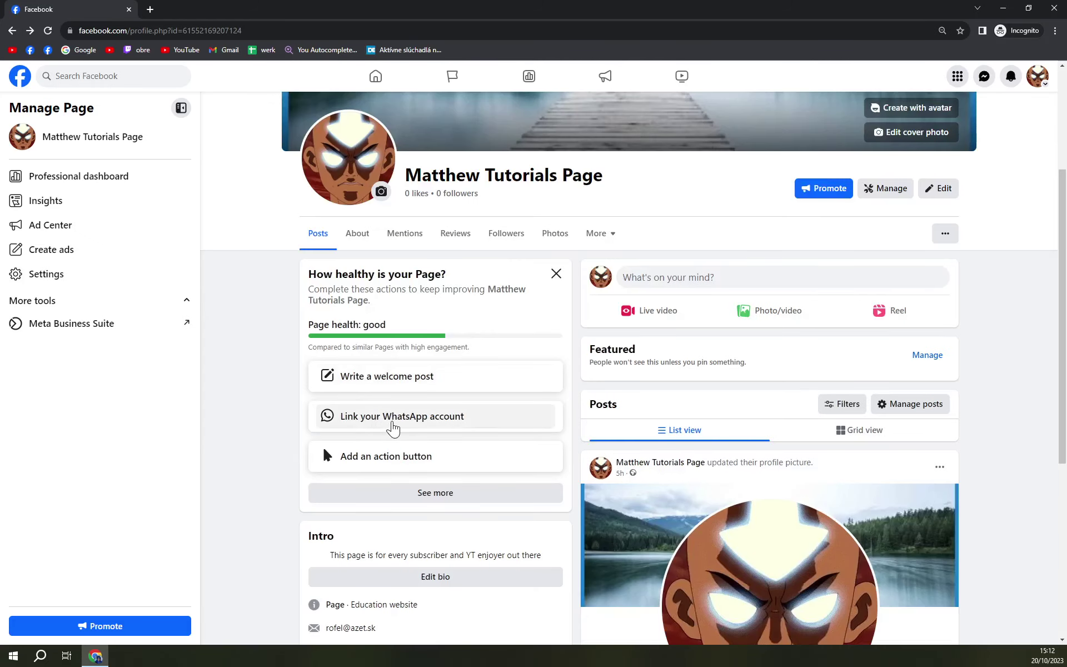
# Go to the Page's Linked Accounts via the WhatsApp link and switch to Instagram
pyautogui.click(393, 428)
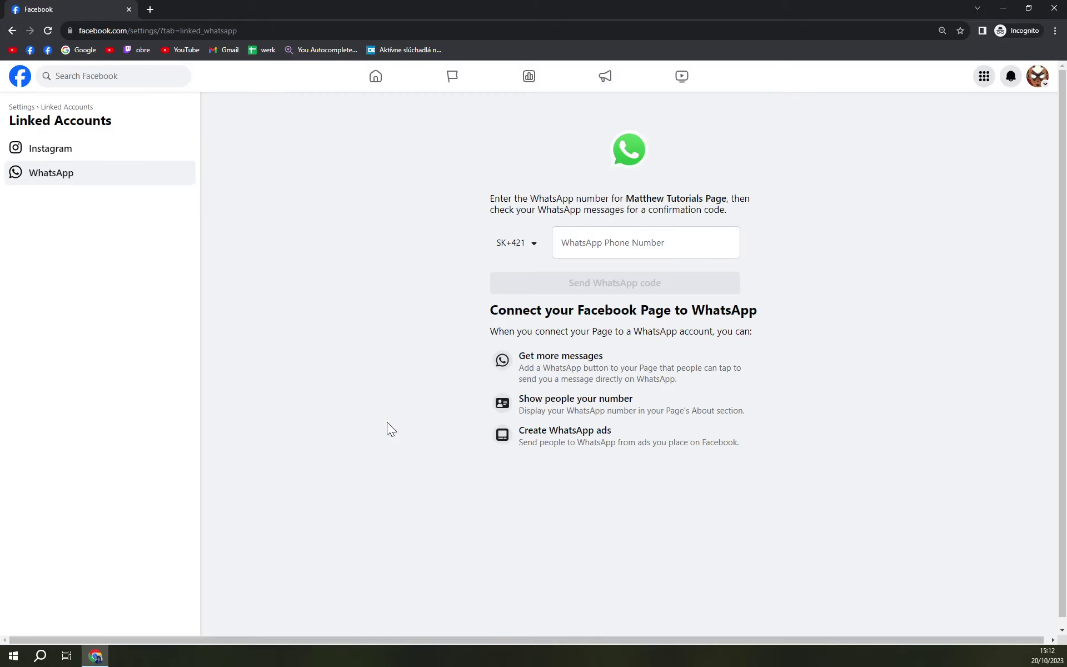
pyautogui.click(70, 156)
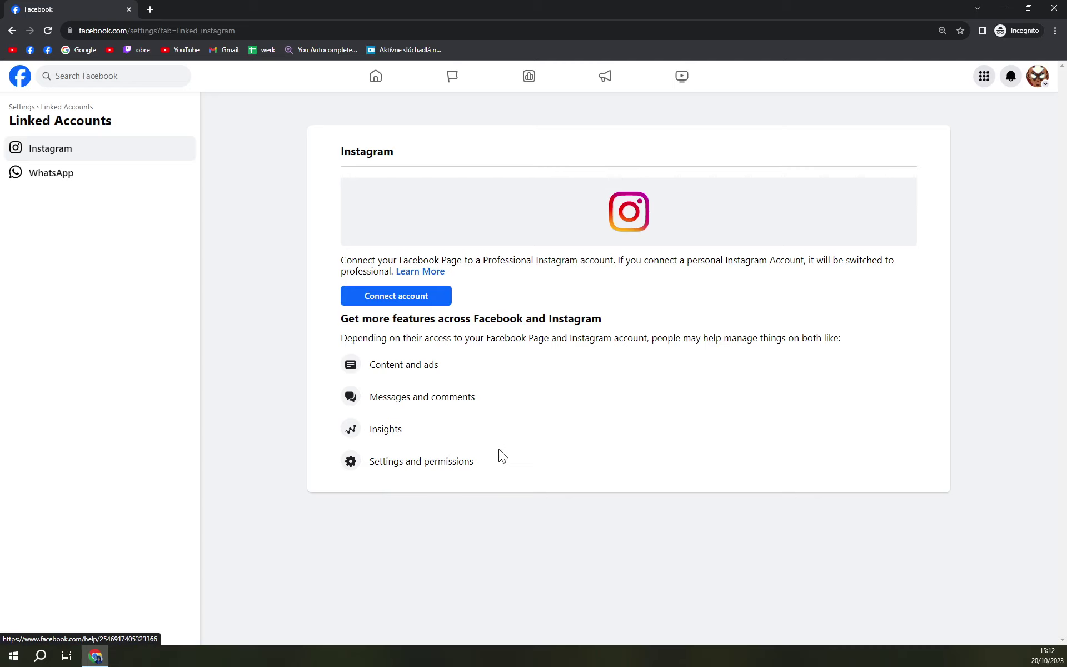
# Start connecting an Instagram account, keeping Instagram message access in Inbox turned on
pyautogui.click(439, 297)
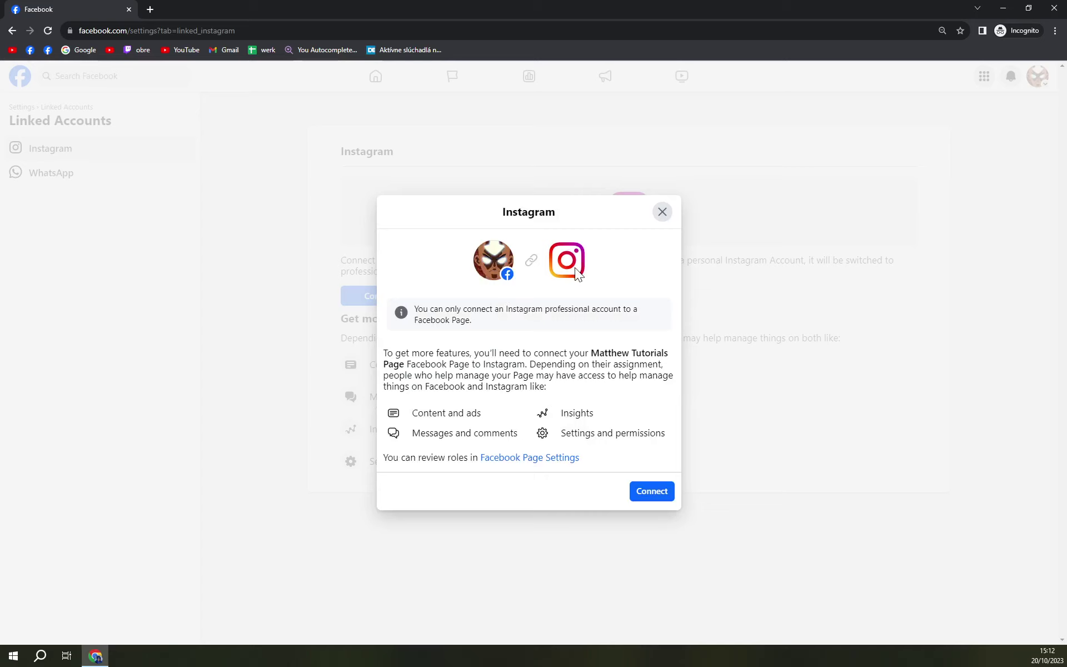
pyautogui.click(640, 492)
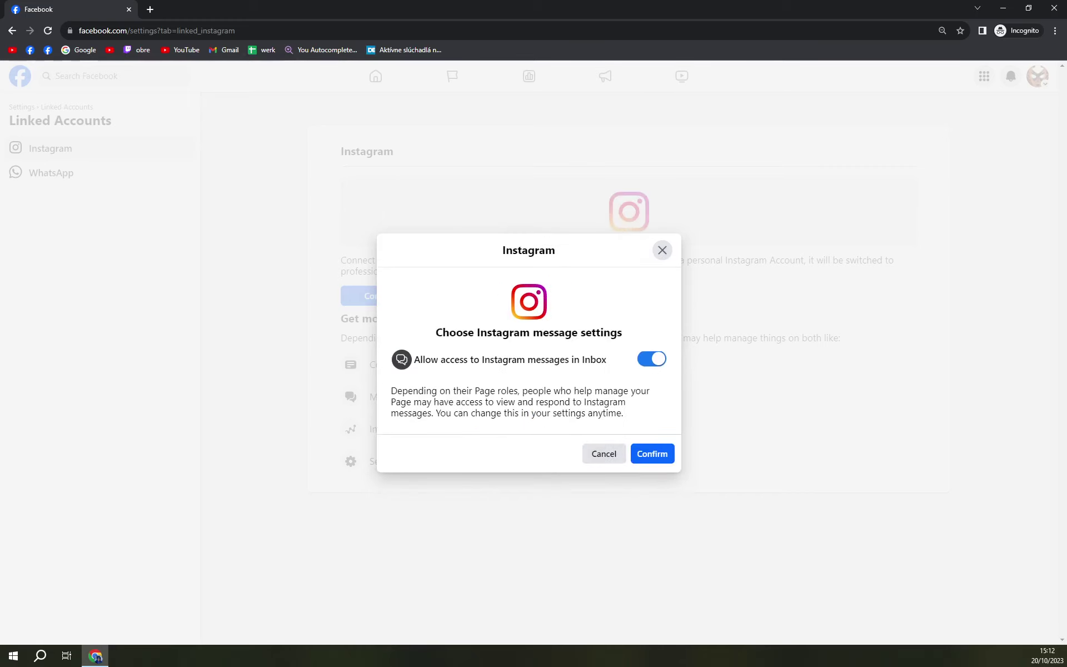
pyautogui.click(644, 456)
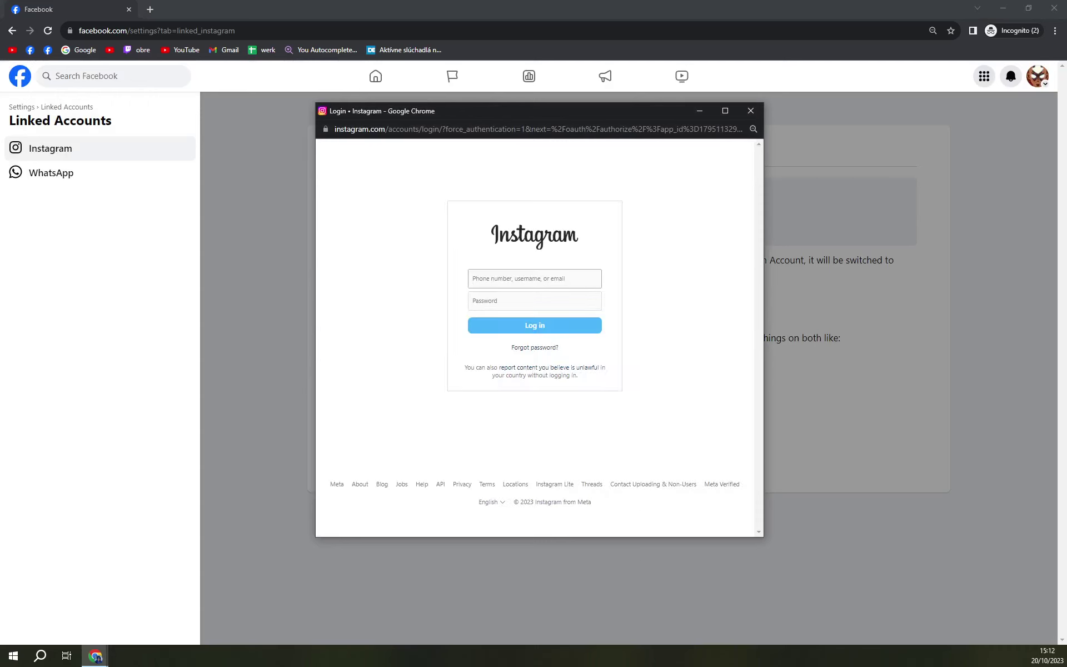
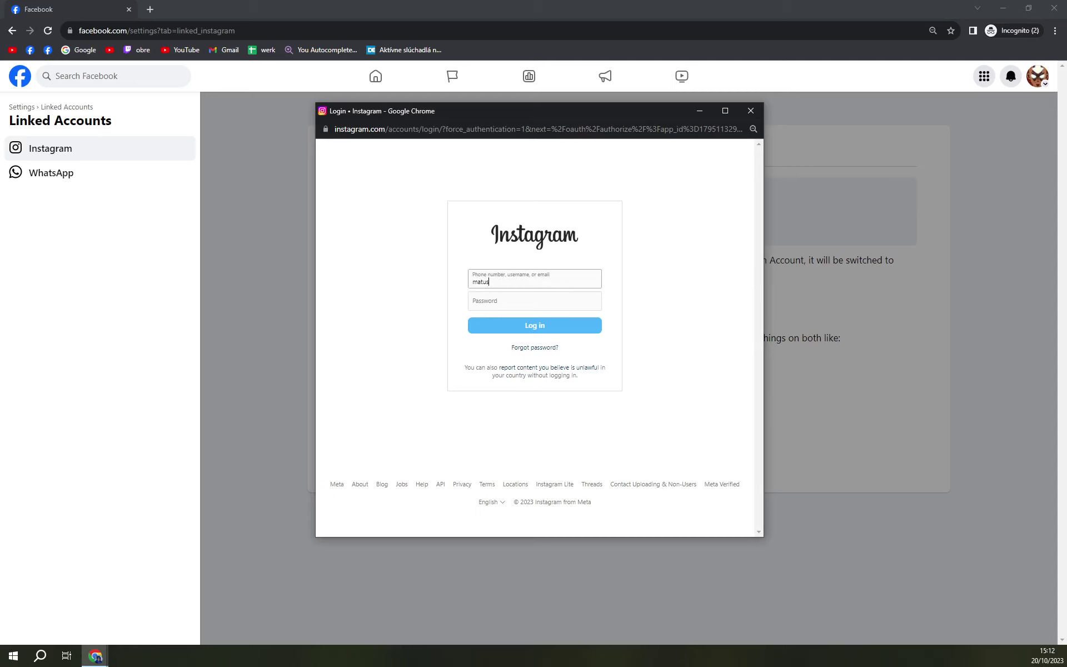
# Log in to Instagram with the account's username and password in the popup
pyautogui.press('Tab')
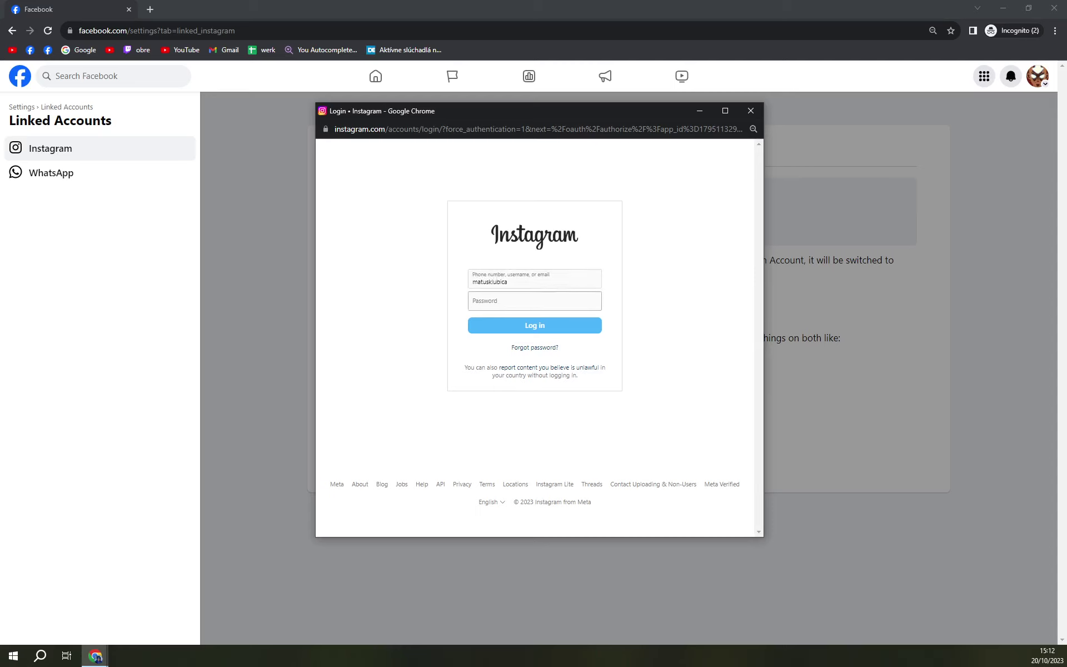
pyautogui.write('•••••••••••')
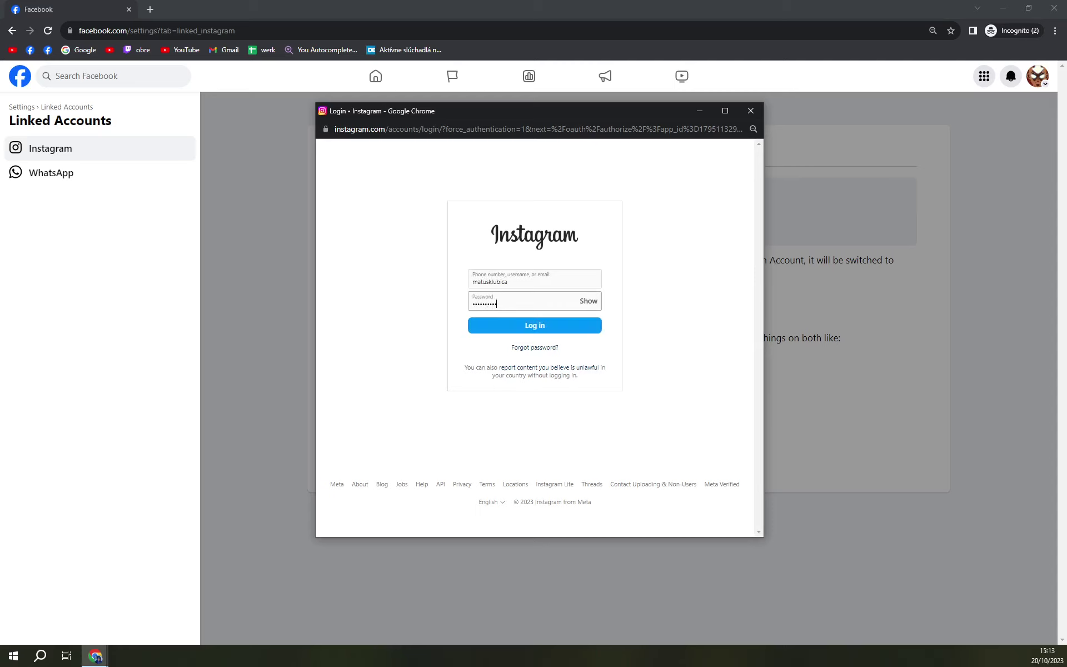
pyautogui.click(535, 324)
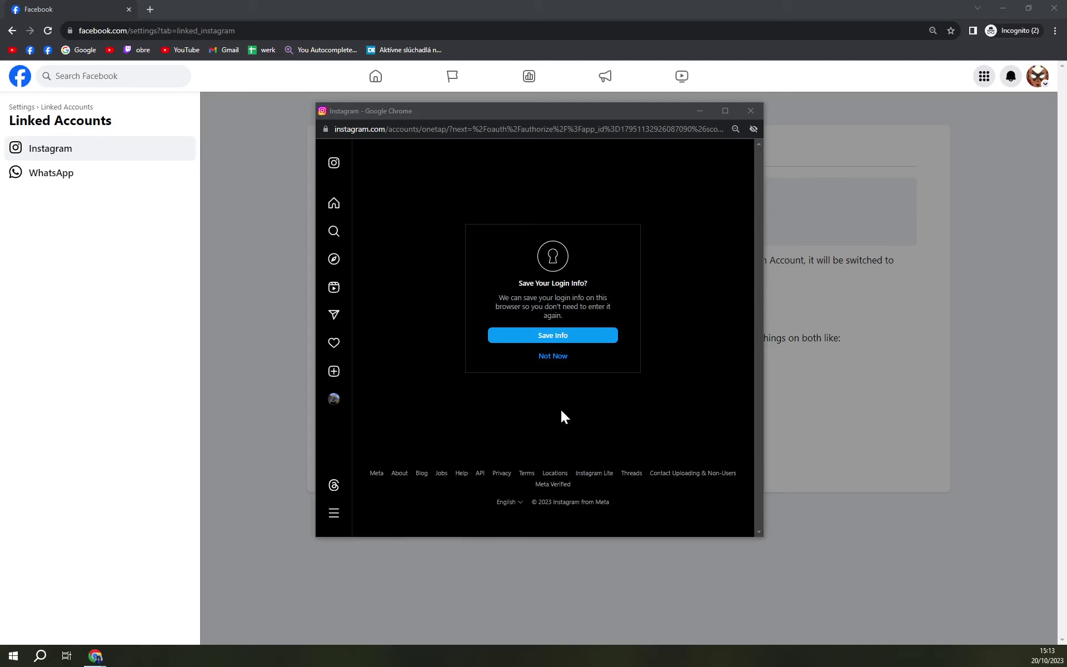
# Decline saving the Instagram login info and move the setup popup aside
pyautogui.click(563, 361)
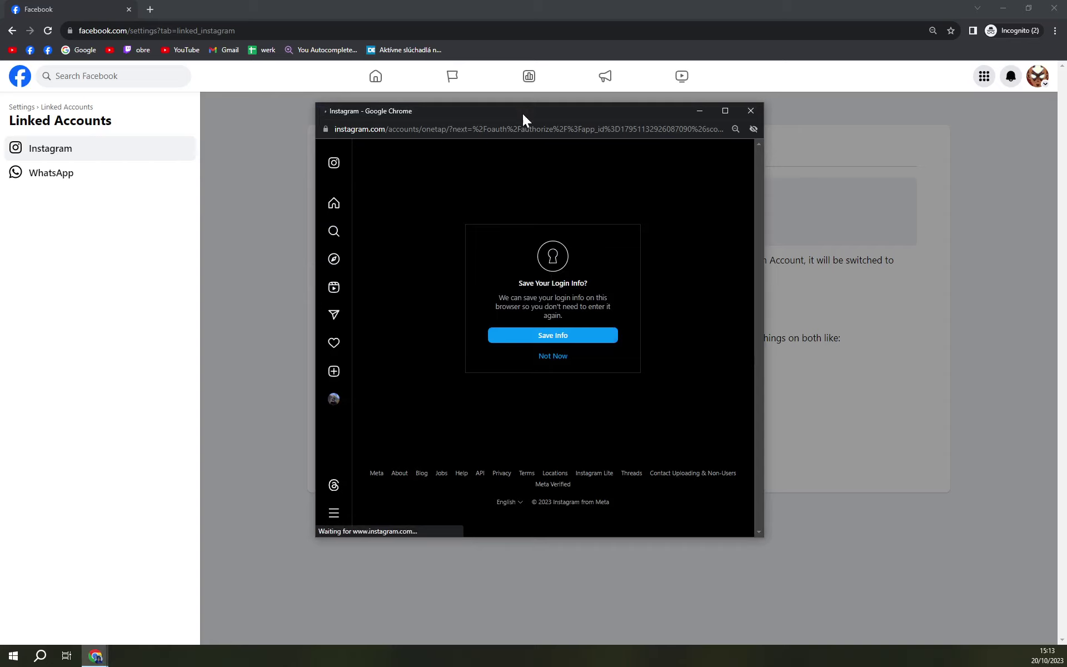
pyautogui.moveTo(522, 110); pyautogui.dragTo(446, 158)
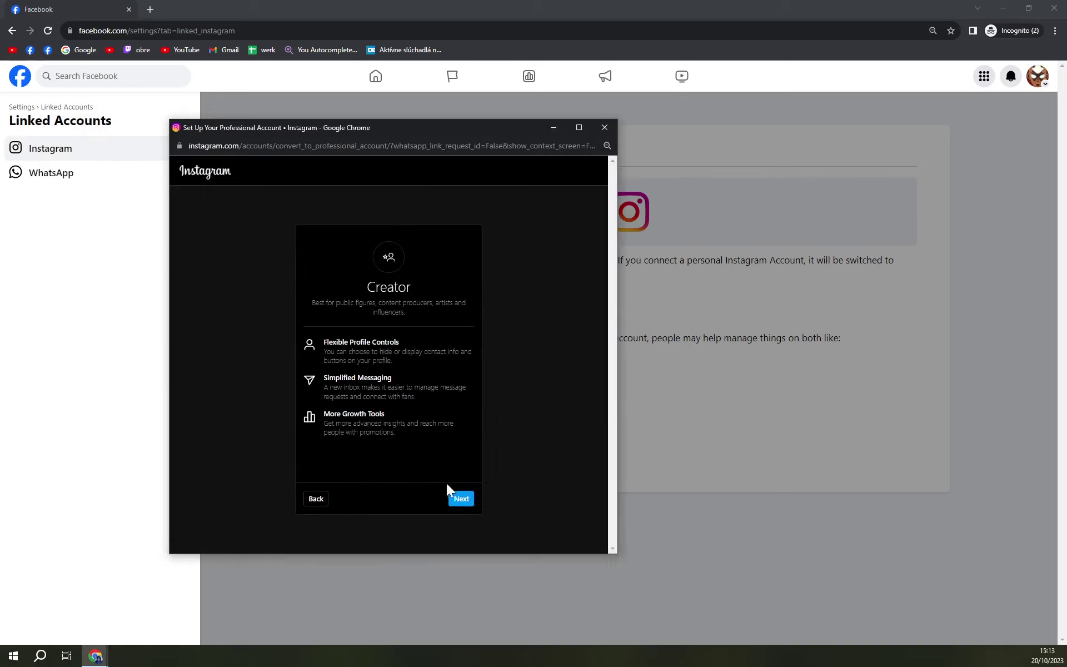
# Try the Art category, then cancel the Creator switch and return to account types
pyautogui.click(459, 500)
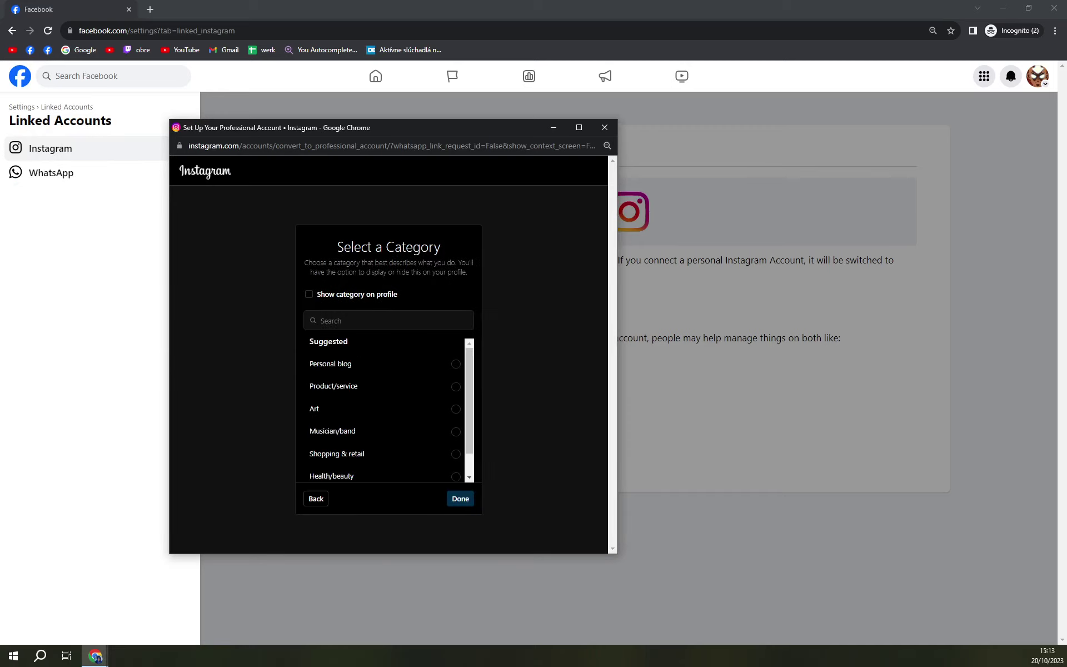
pyautogui.click(326, 411)
pyautogui.click(468, 503)
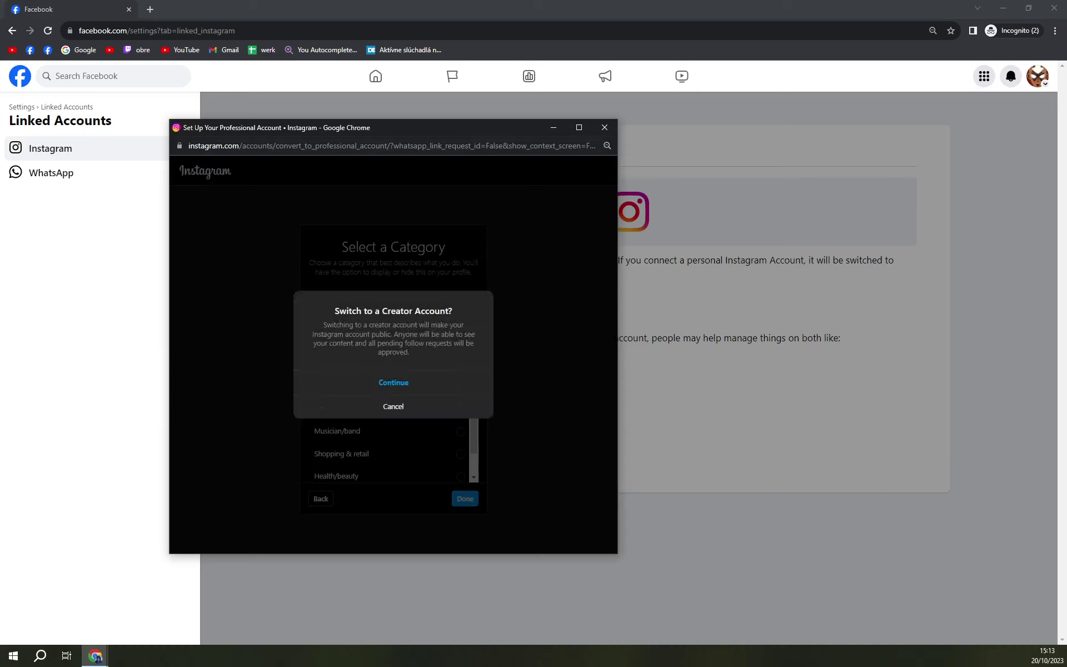
pyautogui.click(399, 411)
pyautogui.scroll(-1, 414, 427)
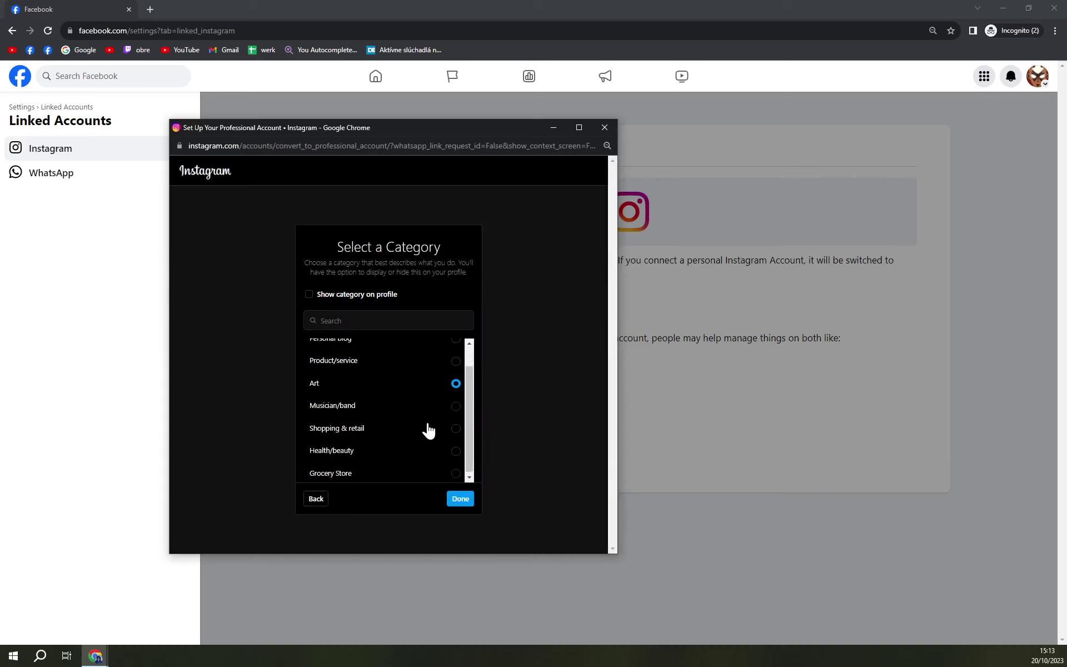
pyautogui.click(323, 500)
pyautogui.click(322, 503)
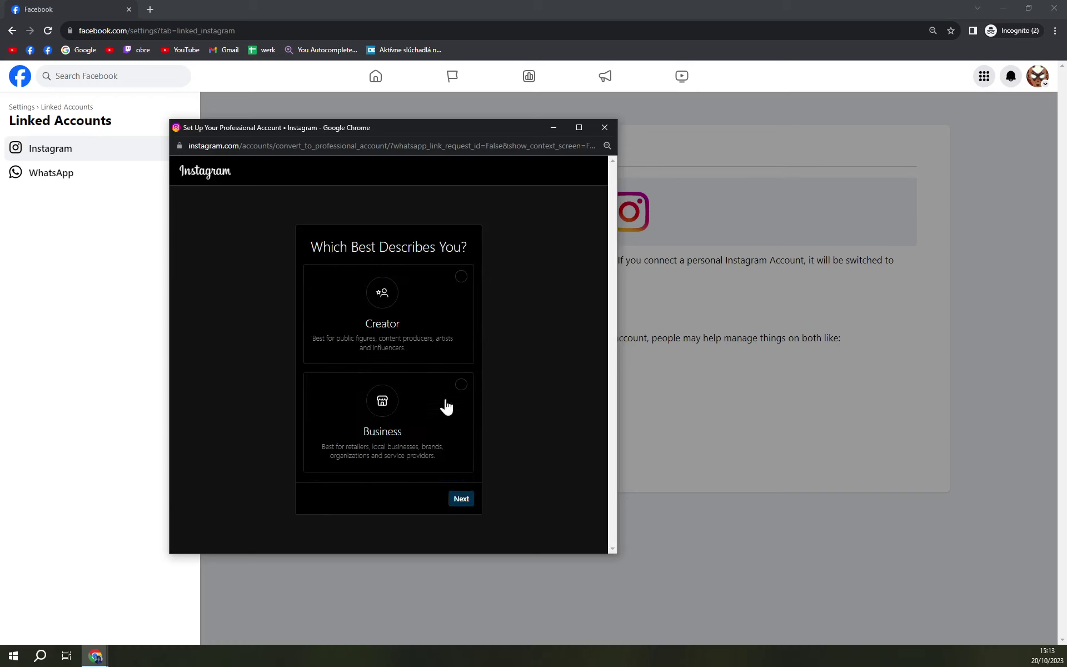
# Choose the Creator account type with the Health/beauty category and confirm the switch
pyautogui.click(459, 299)
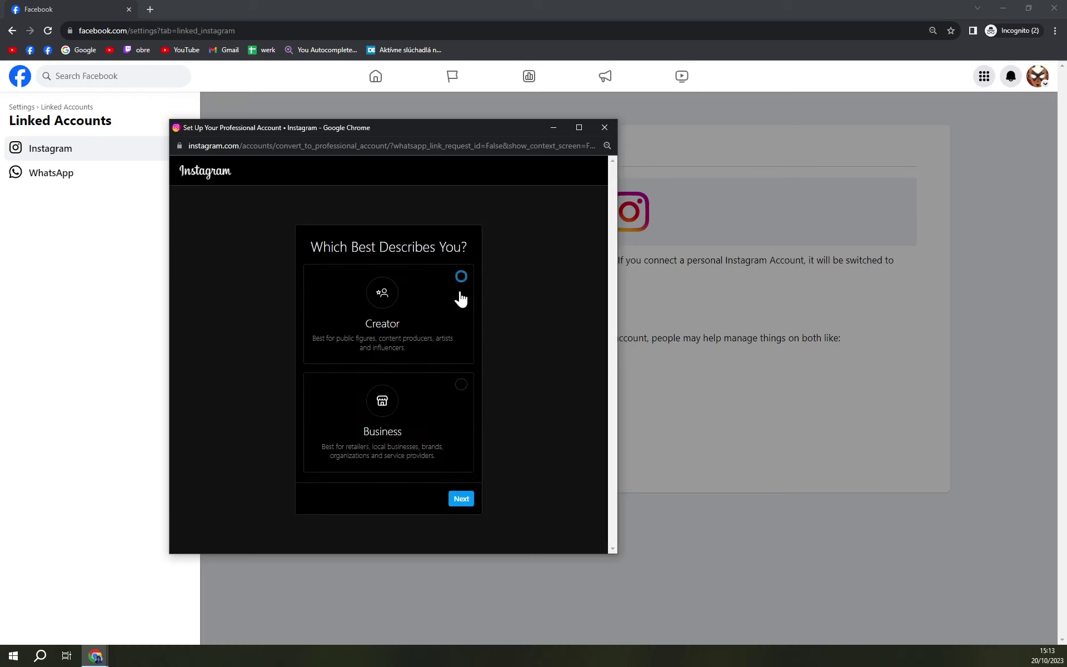
pyautogui.click(460, 501)
pyautogui.click(458, 499)
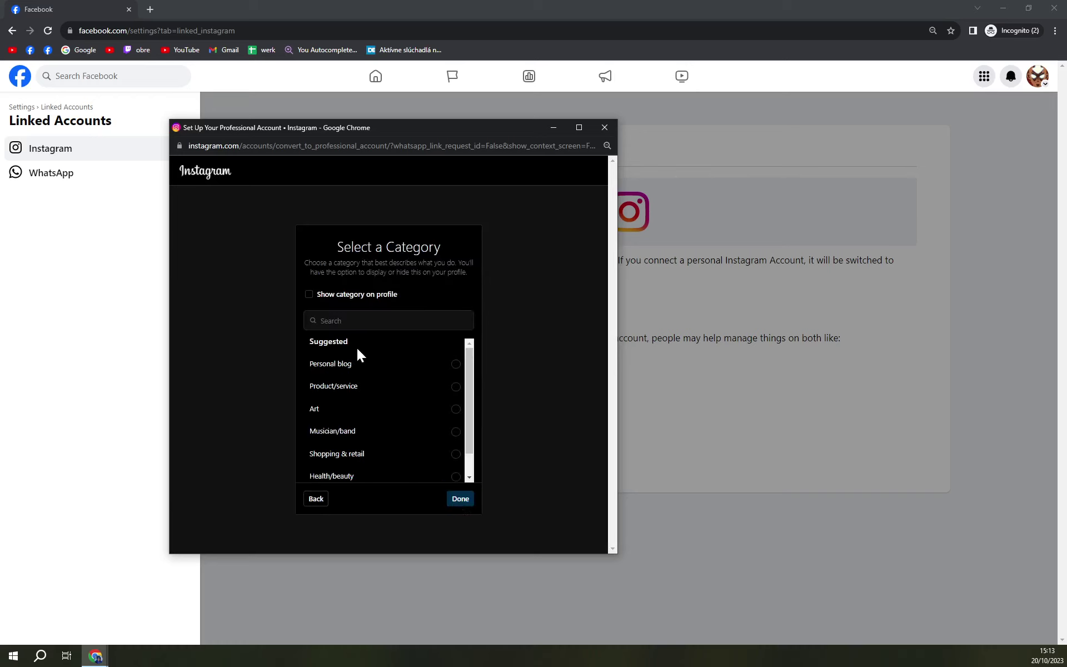
pyautogui.scroll(-1, 369, 389)
pyautogui.scroll(1, 385, 411)
pyautogui.click(352, 476)
pyautogui.click(457, 502)
pyautogui.click(397, 386)
# Close the Instagram setup window and reload the Instagram section via the WhatsApp entry
pyautogui.click(604, 128)
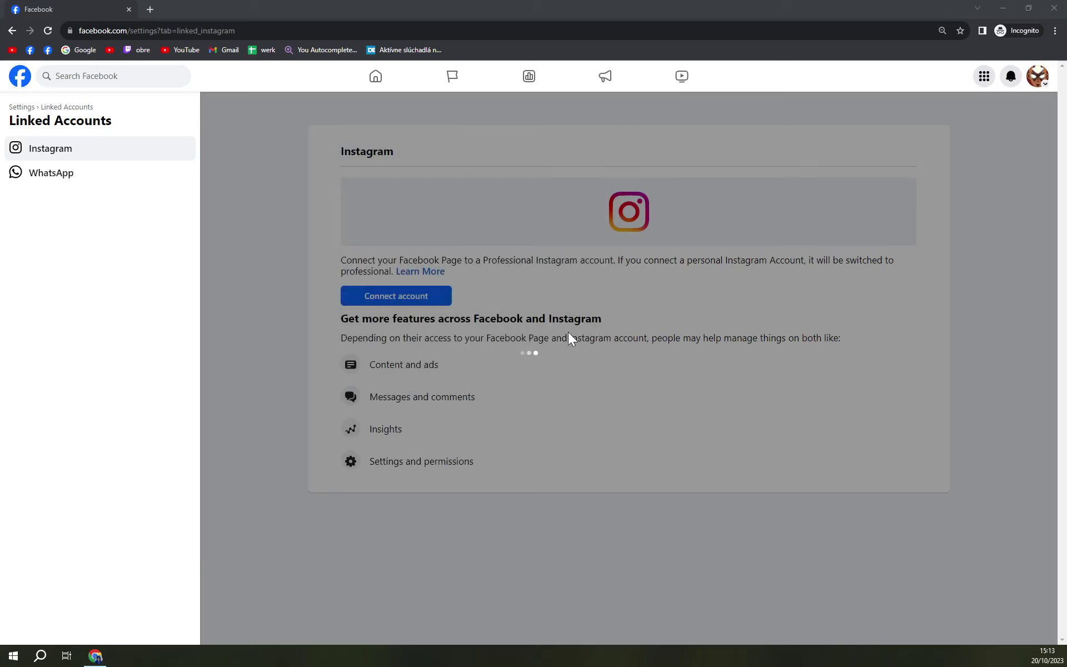
pyautogui.click(95, 177)
pyautogui.click(107, 151)
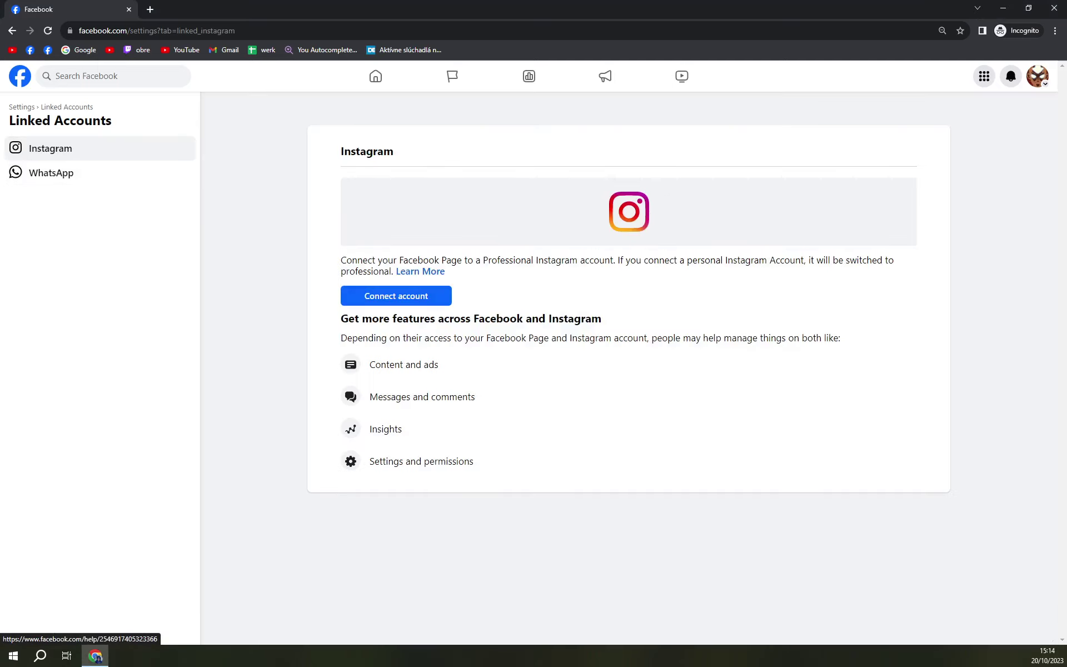